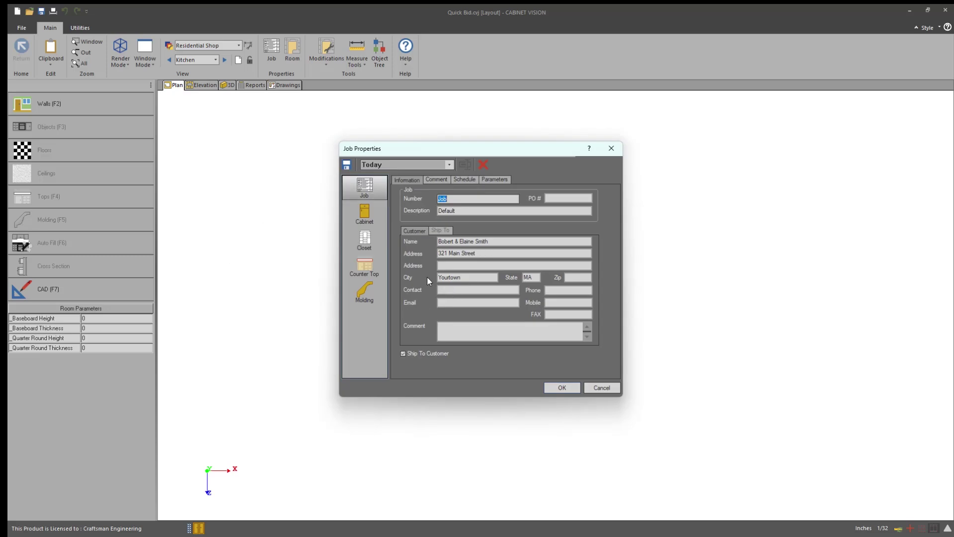
Set the job's hinge schedule to Inset on the Hardware tab.
click(368, 216)
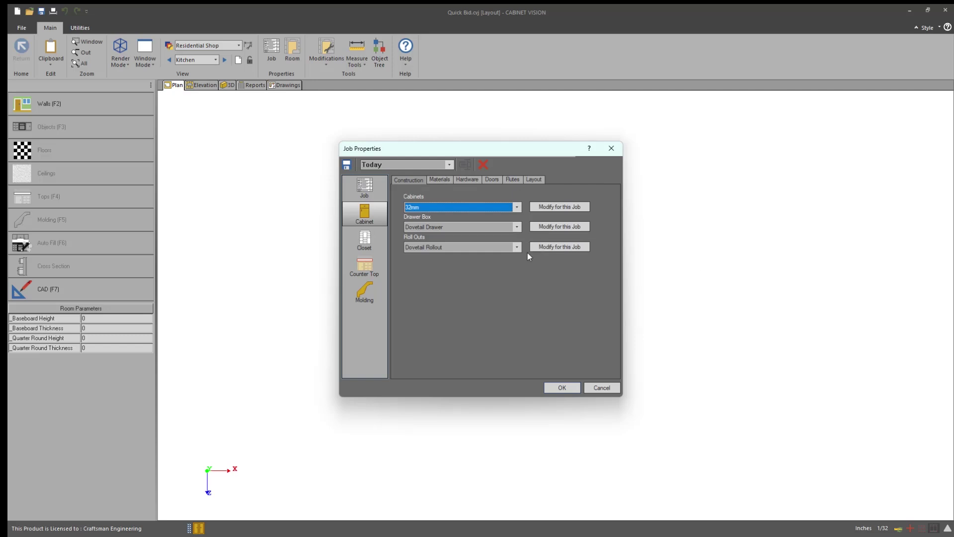
click(516, 208)
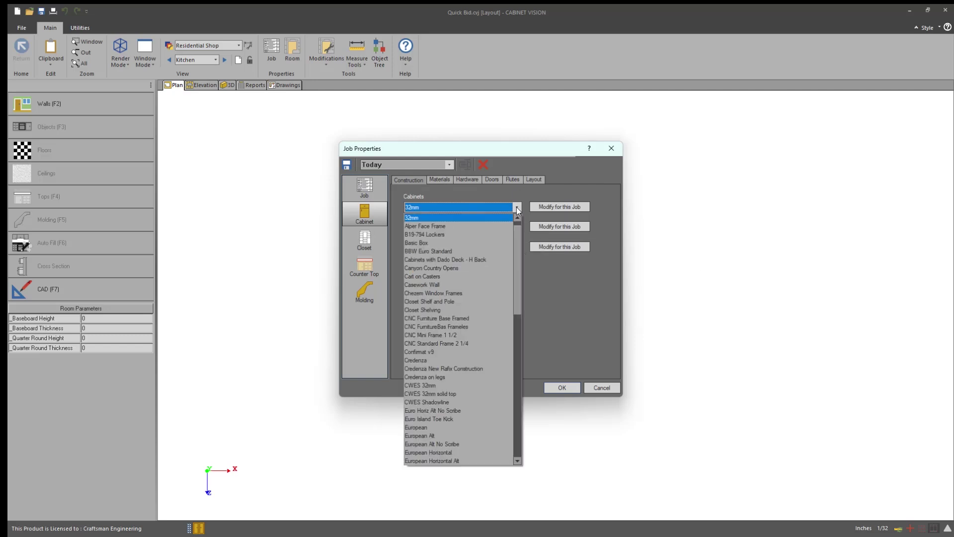
click(468, 180)
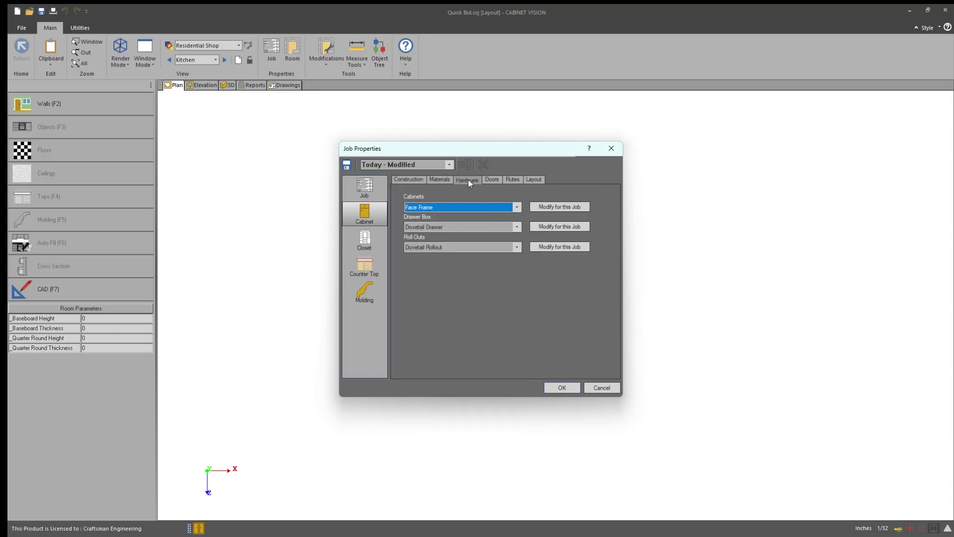
click(505, 245)
click(478, 276)
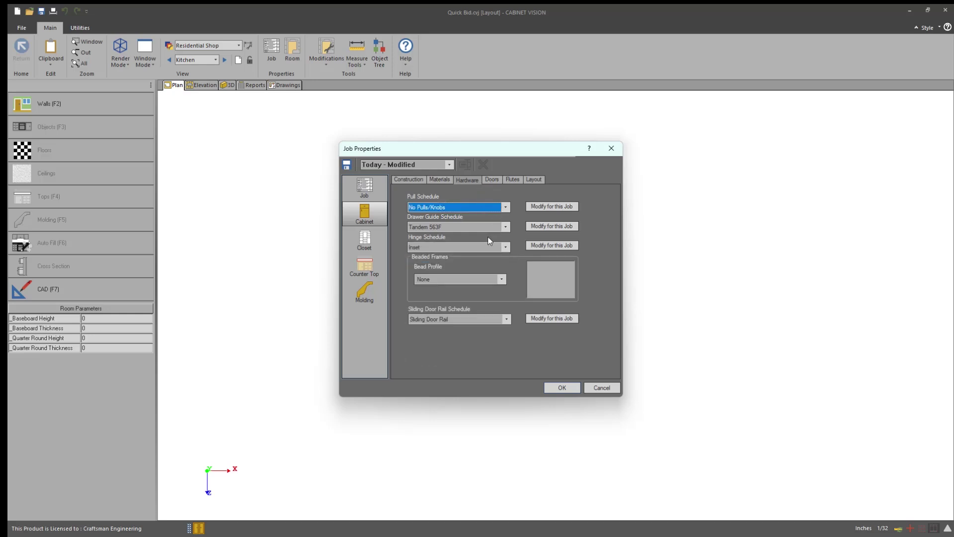
Change the door style to Shaker in Birch on the Doors tab.
click(493, 180)
key(Return)
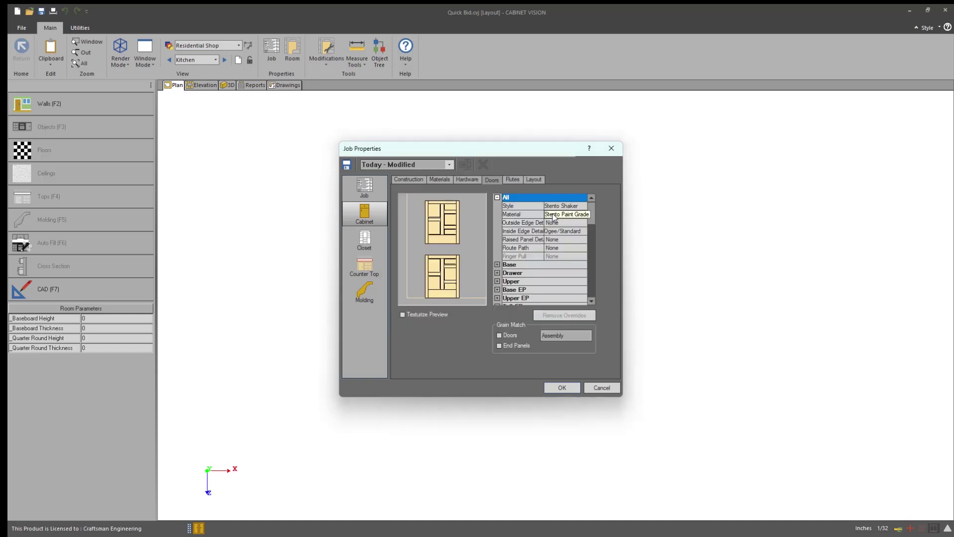
click(583, 207)
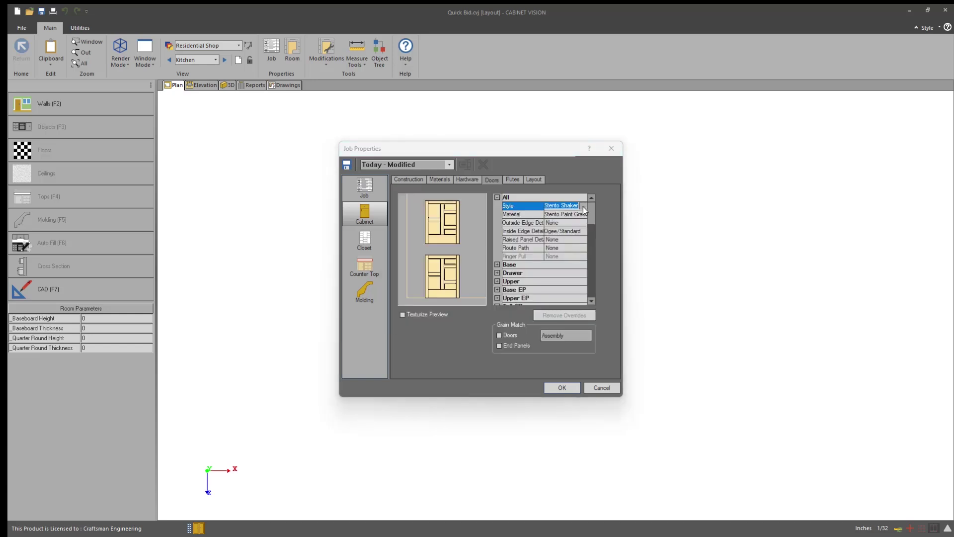
double_click(220, 283)
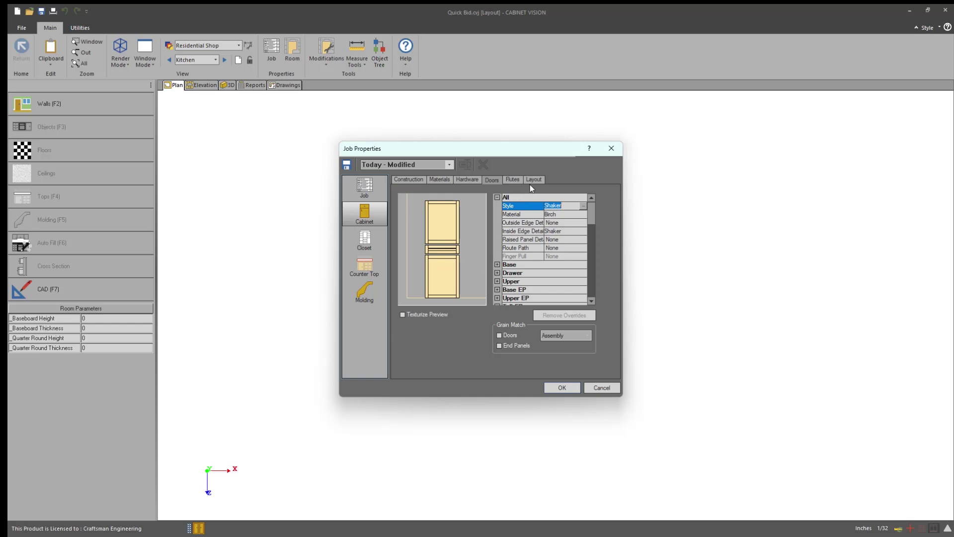
Accept the Job Properties changes and leave Kitchen as the current room.
click(561, 387)
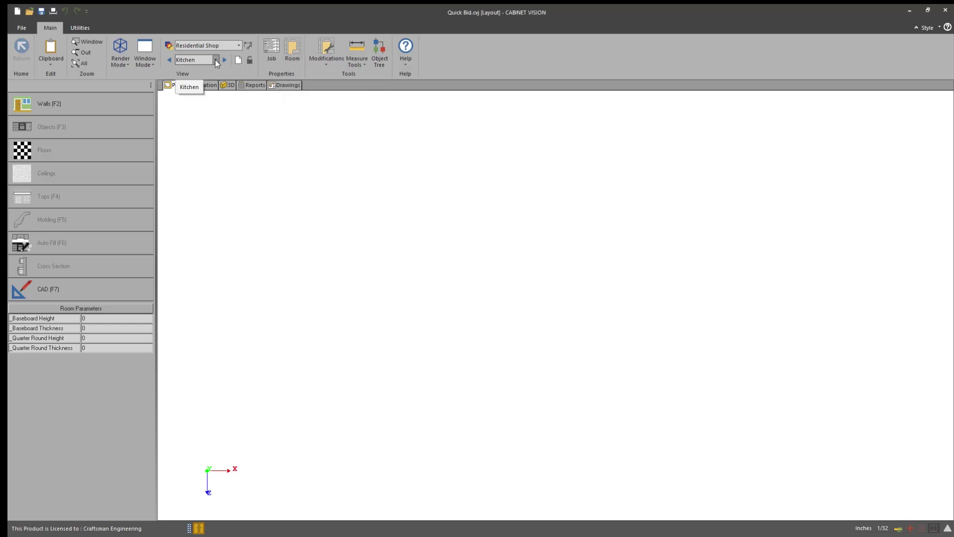
click(215, 60)
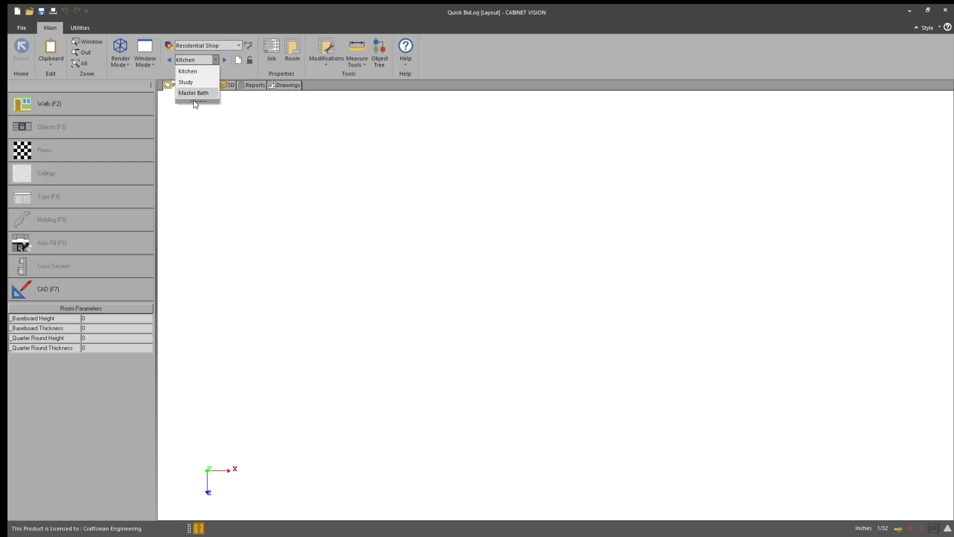
click(264, 185)
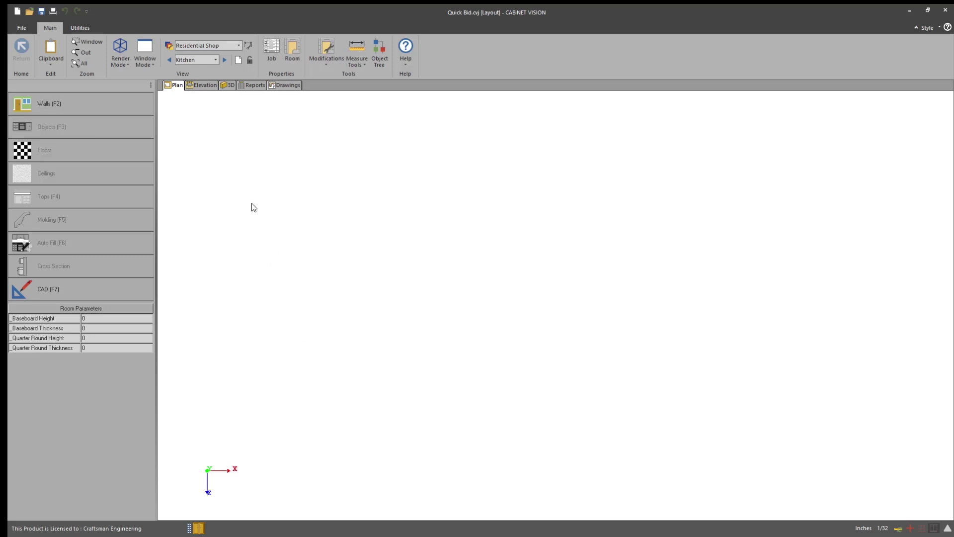
Open the Reports view and start Order Entry to list the cabinet catalogs.
click(252, 85)
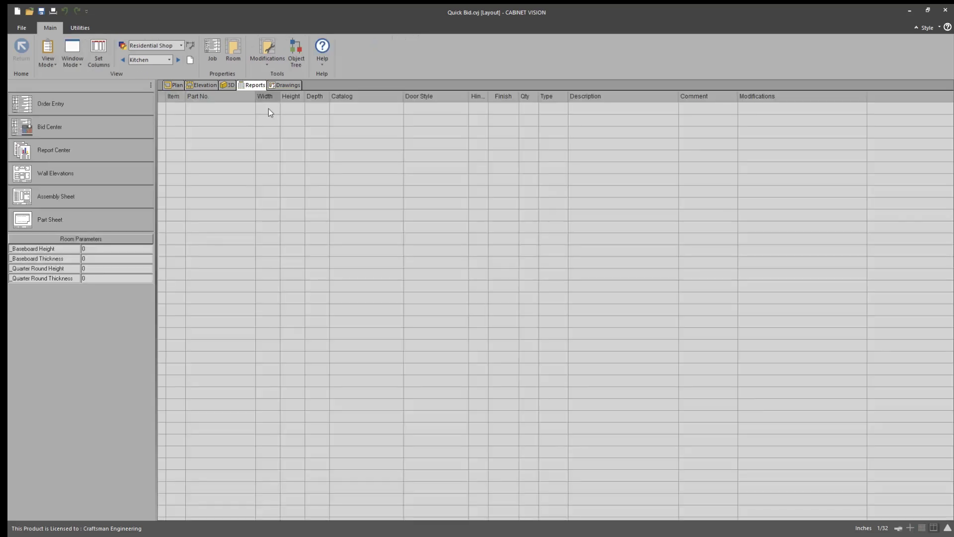
click(79, 104)
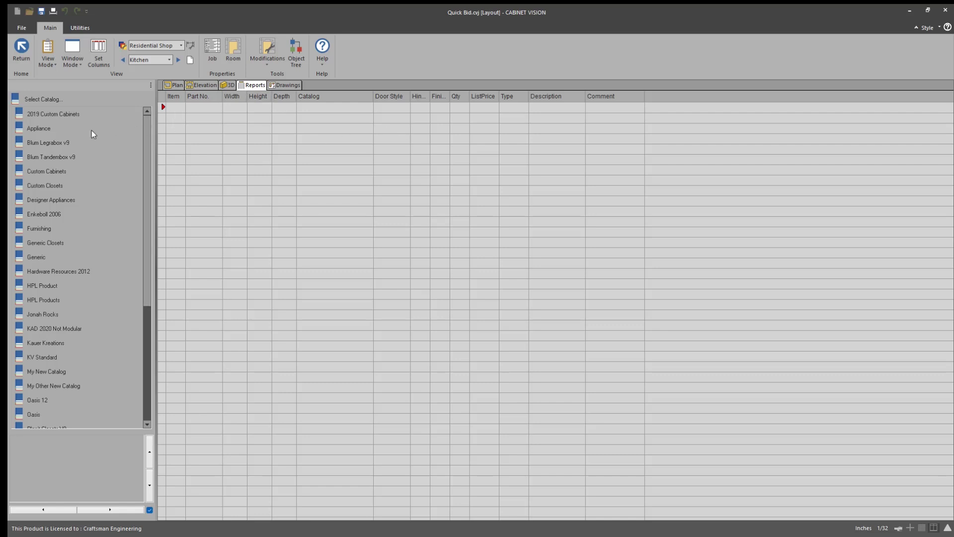
Add a Std Base cabinet from Custom Cabinets with width 48 and quantity 40.
double_click(43, 171)
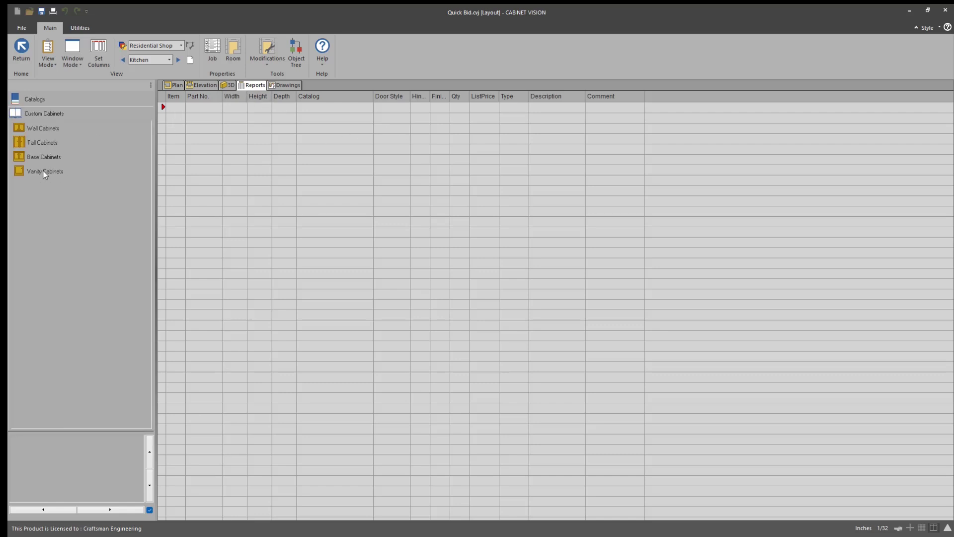
double_click(42, 157)
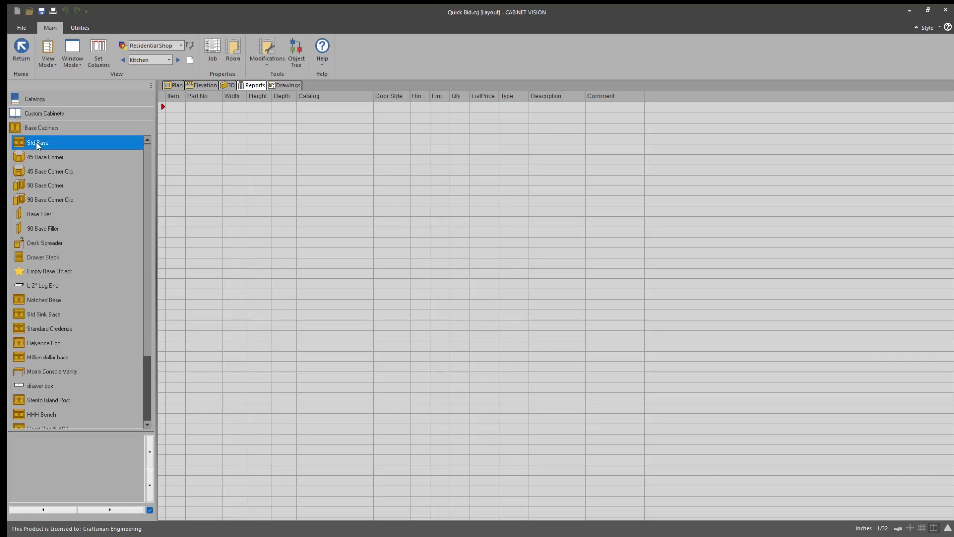
drag(38, 145, 197, 108)
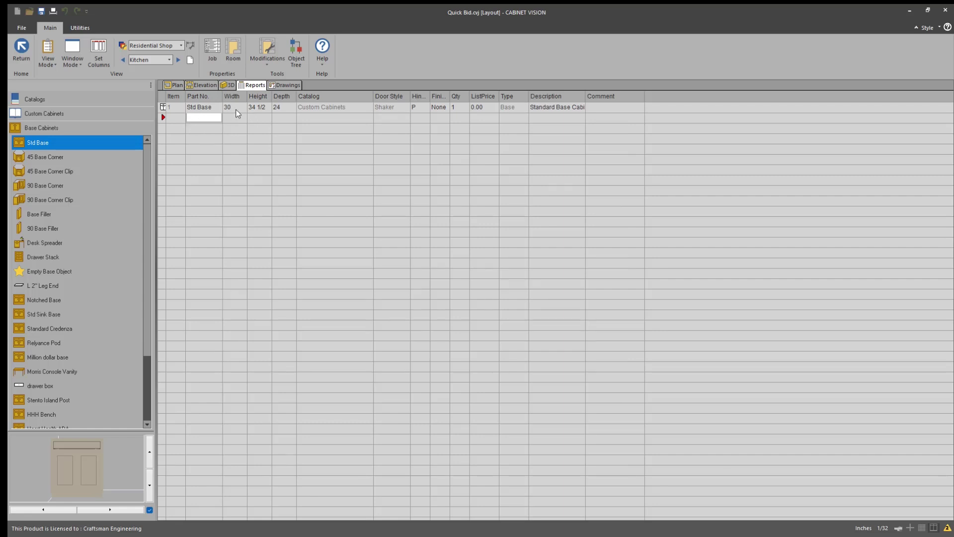
click(230, 111)
text(48)
click(456, 108)
text(40)
click(177, 120)
Add a Std Tall cabinet from Tall Cabinets with width 48.
scroll(66, 114, down, 1)
double_click(35, 142)
click(236, 119)
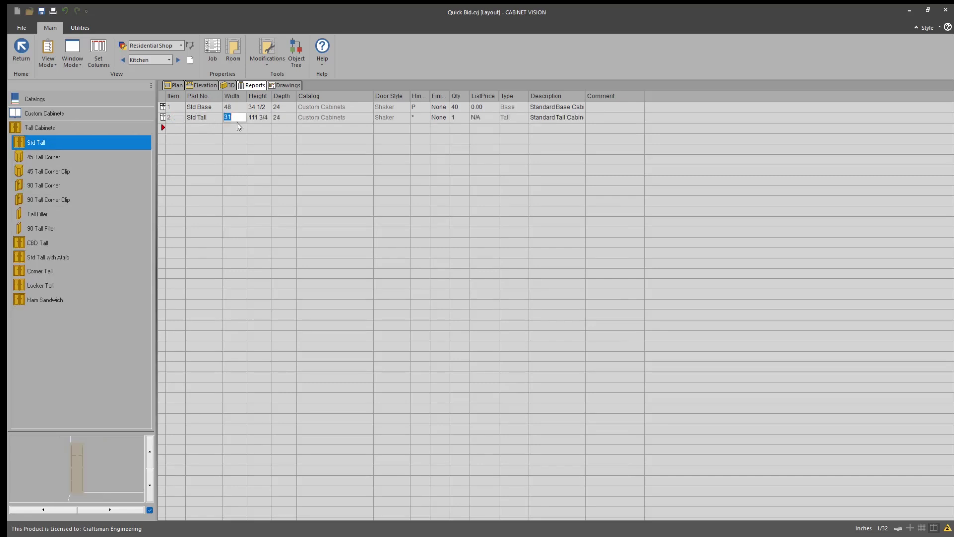
text(48)
Add a Std Upper wall cabinet with width 48 and quantity 32.
click(178, 130)
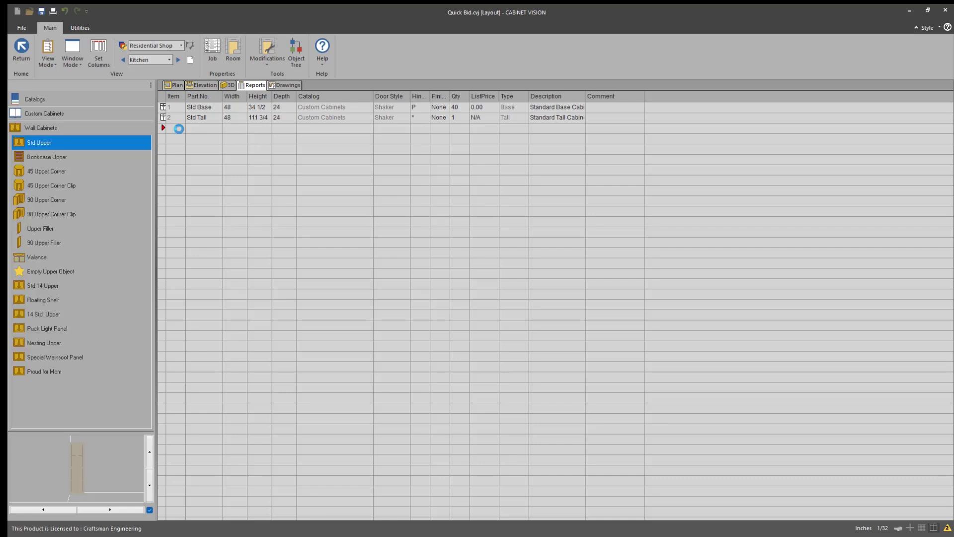
click(227, 128)
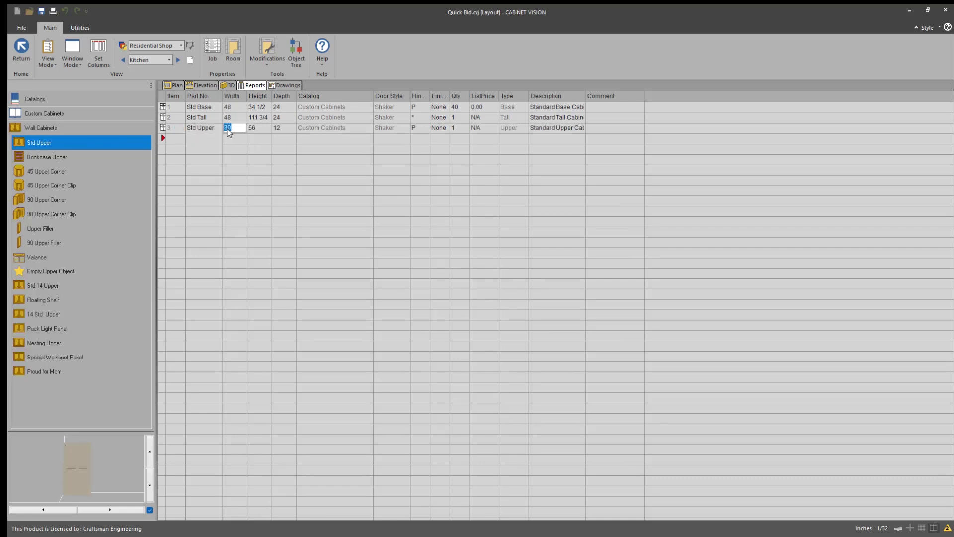
text(48)
click(453, 128)
Change the Std Tall cabinet's quantity to 3.
click(452, 117)
text(3)
click(235, 145)
click(22, 56)
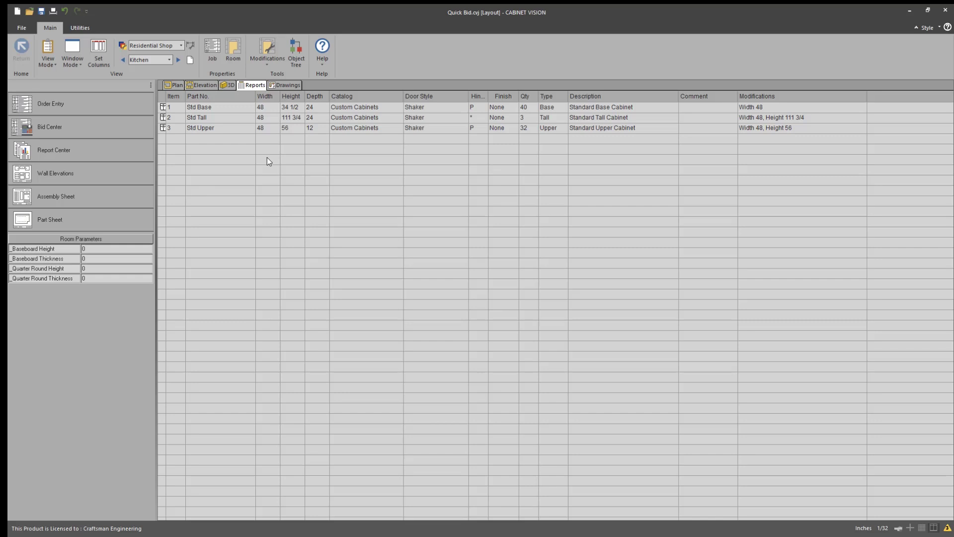
Open Bid Center in Internal Mode and confirm the rate tables.
click(94, 129)
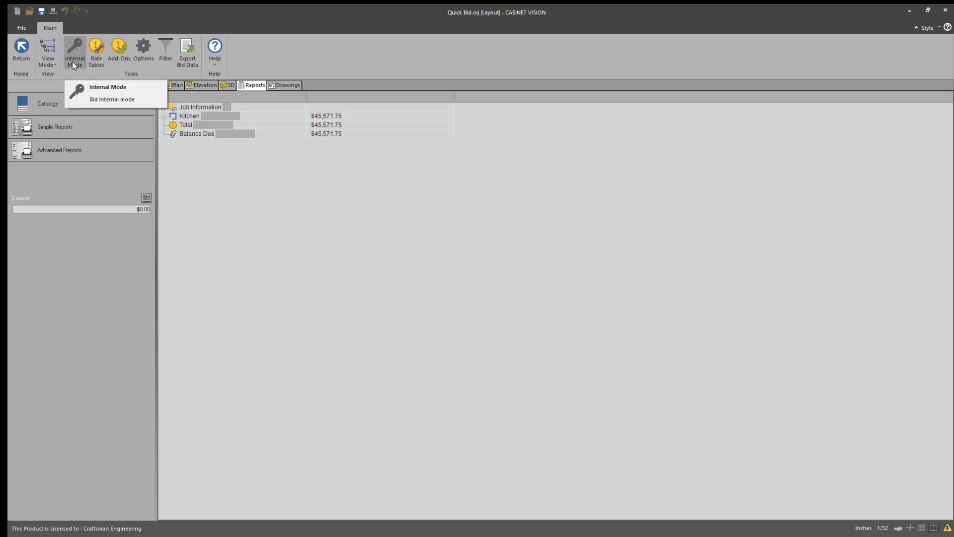
click(73, 62)
click(97, 53)
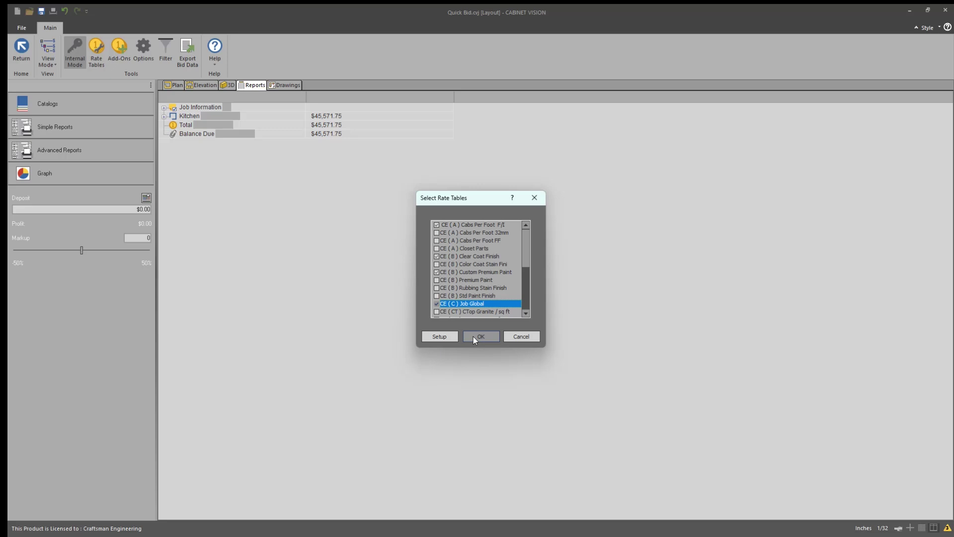
click(474, 336)
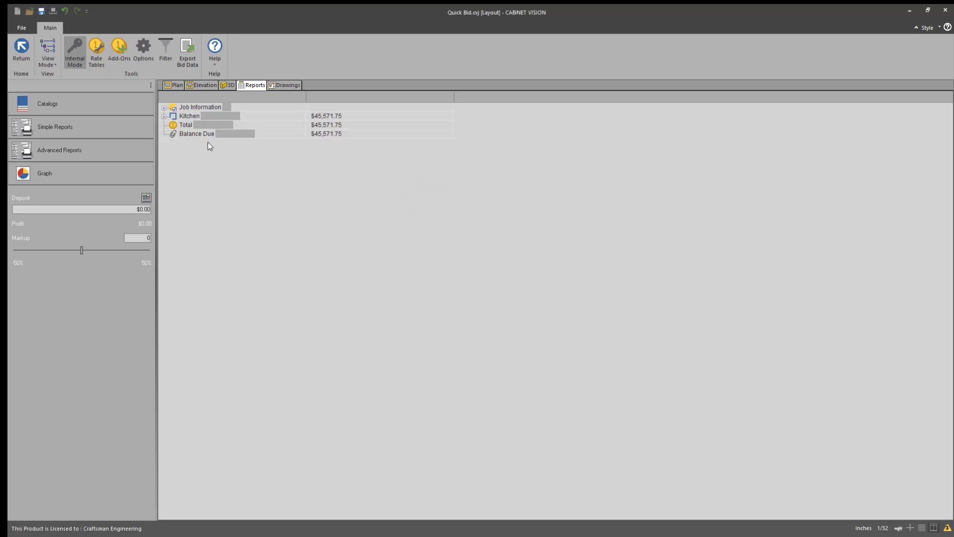
Review the Cabs Per Foot base, upper, tall pricing and Job Global breakdown, then collapse them.
click(164, 116)
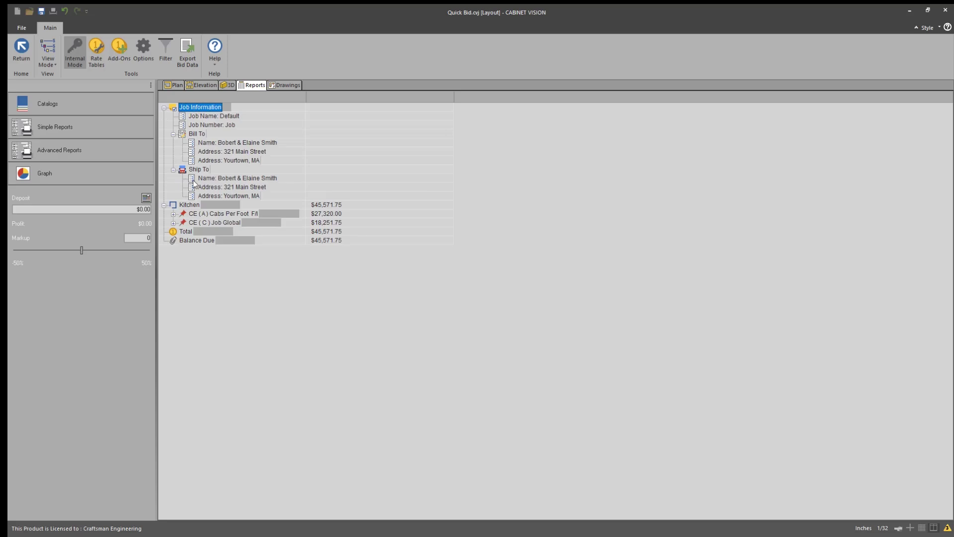
click(173, 223)
click(174, 213)
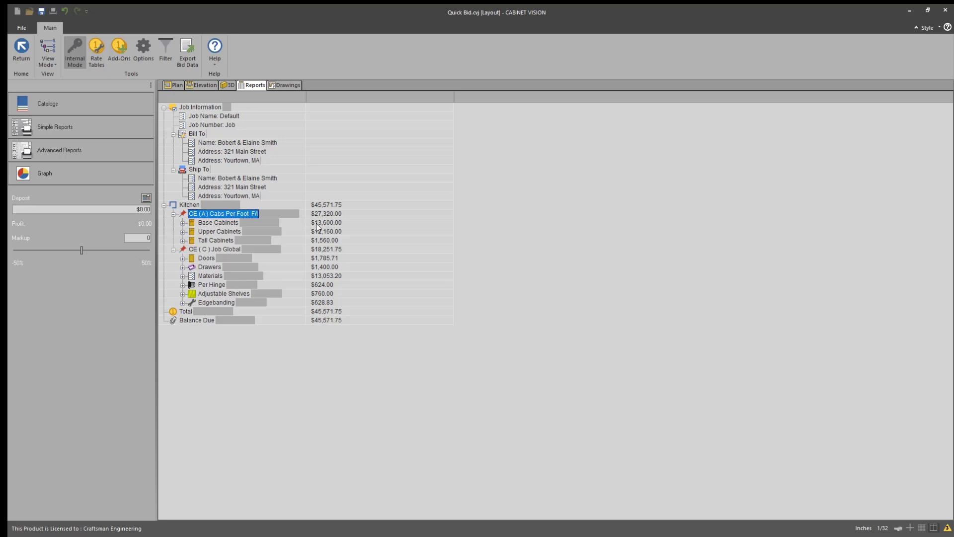
click(182, 223)
click(183, 240)
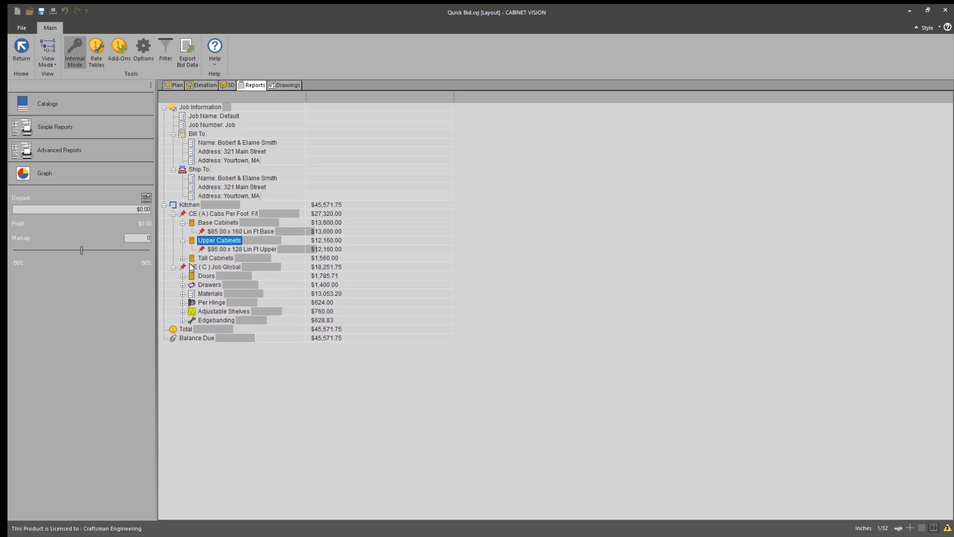
click(182, 258)
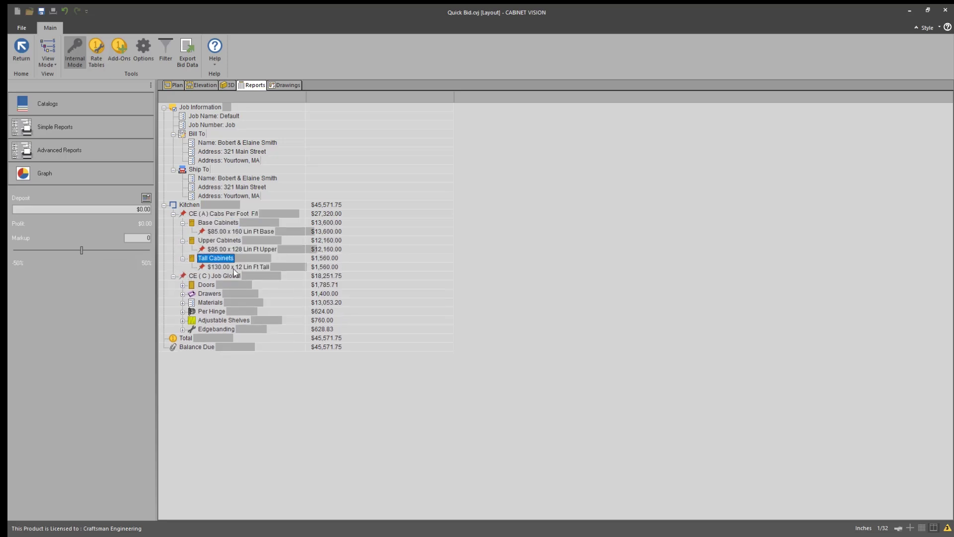
click(182, 258)
click(173, 214)
click(174, 223)
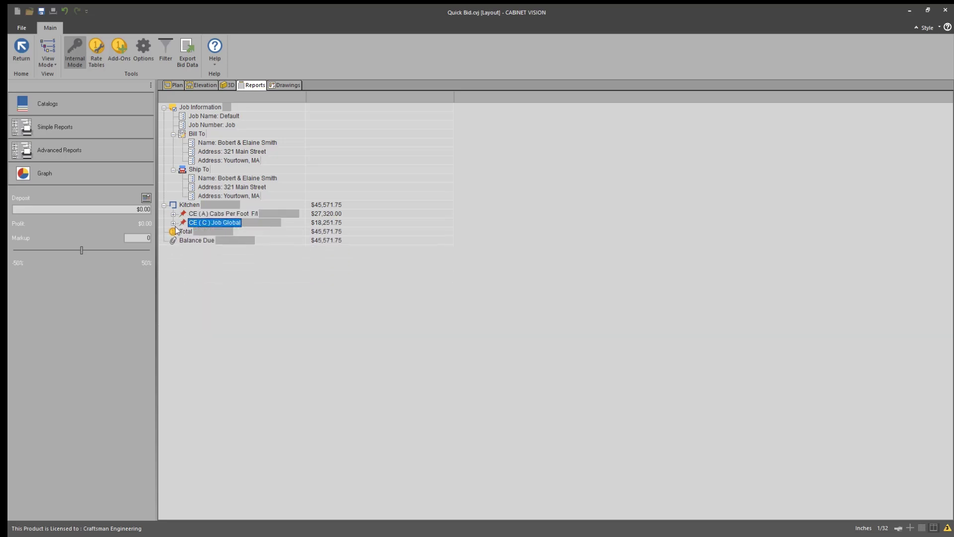
Raise the Markup to 30 for $59,243.27 and select all text in the Simple Reports bid.
click(173, 215)
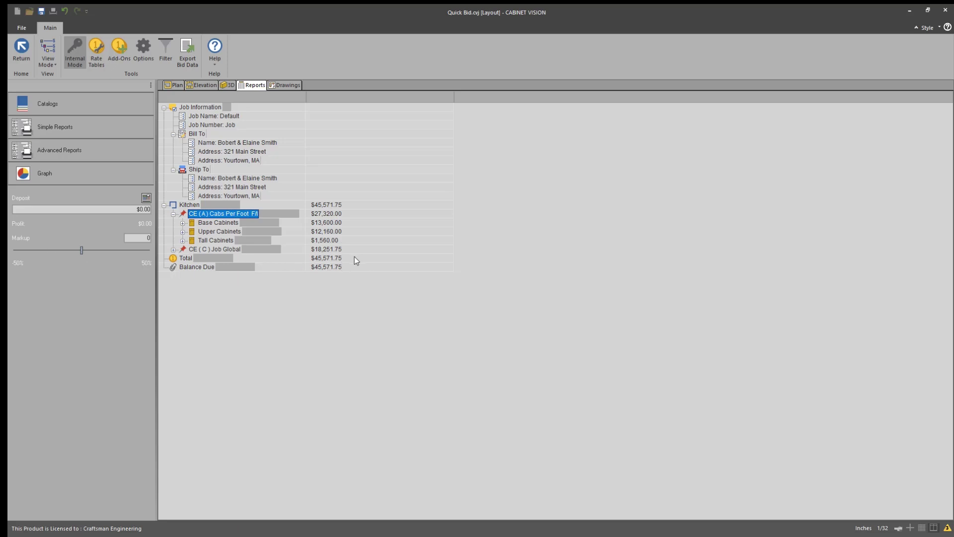
click(81, 251)
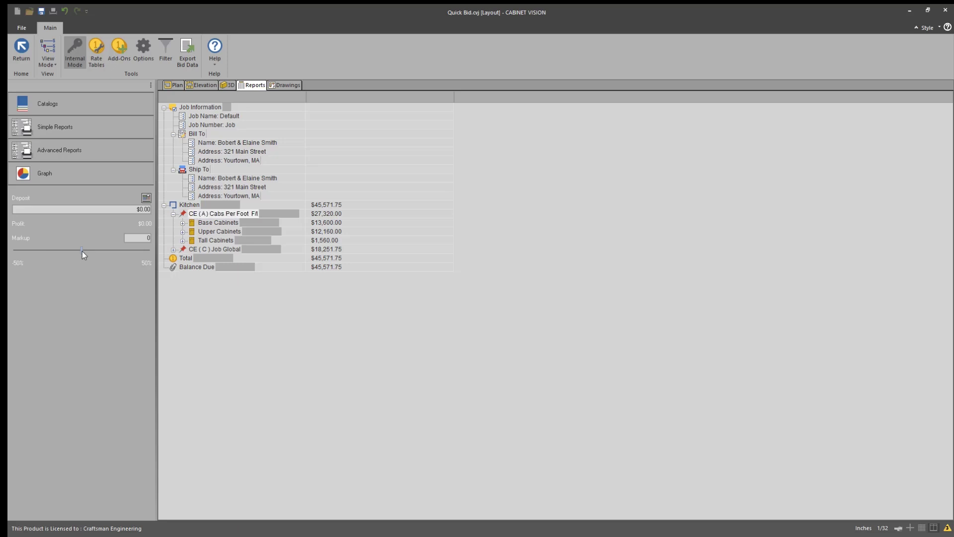
click(120, 250)
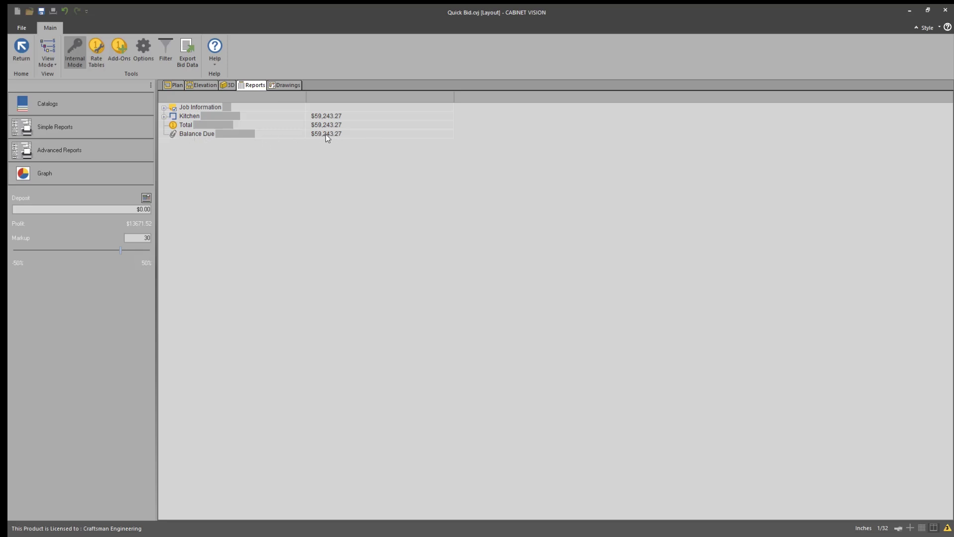
click(81, 127)
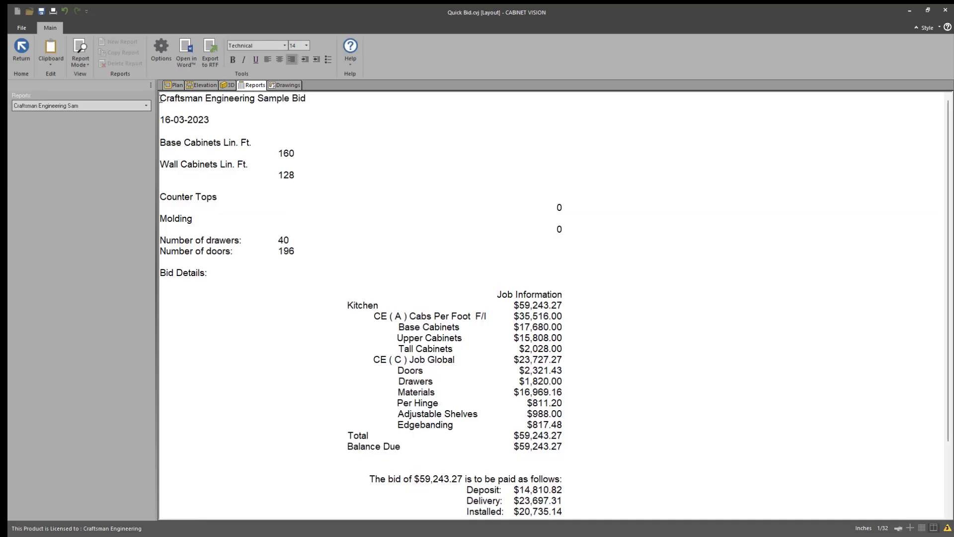
drag(160, 98, 376, 534)
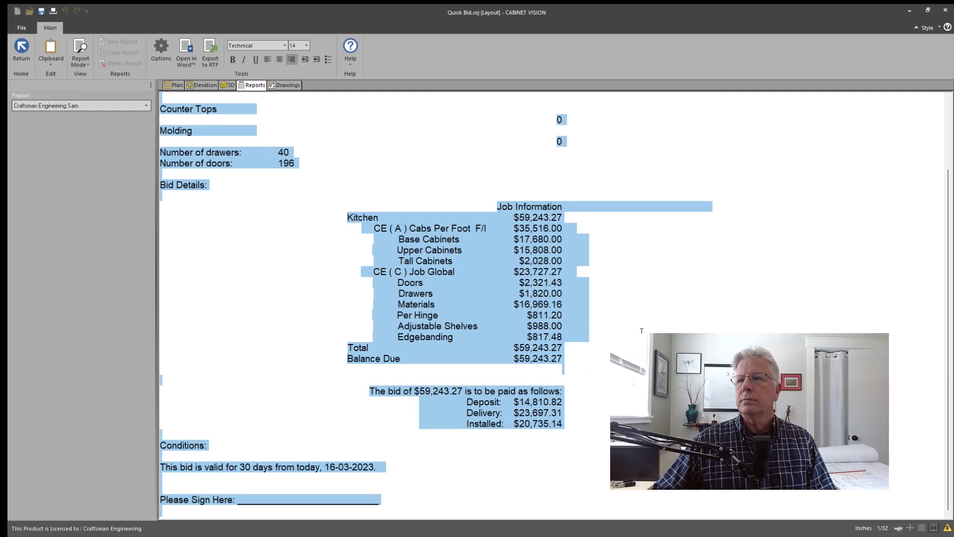
Switch to the Bid Sample - Google Docs window in Chrome.
key(alt+Tab)
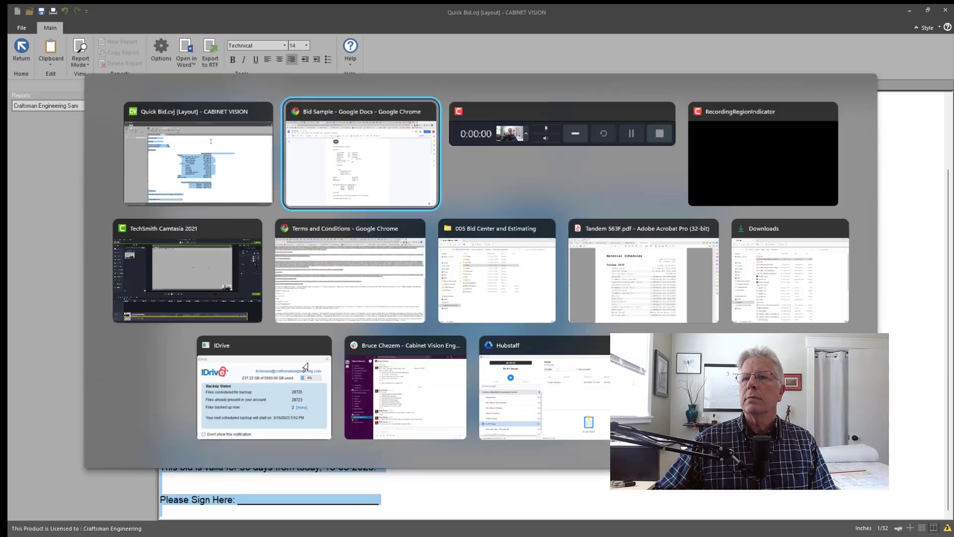